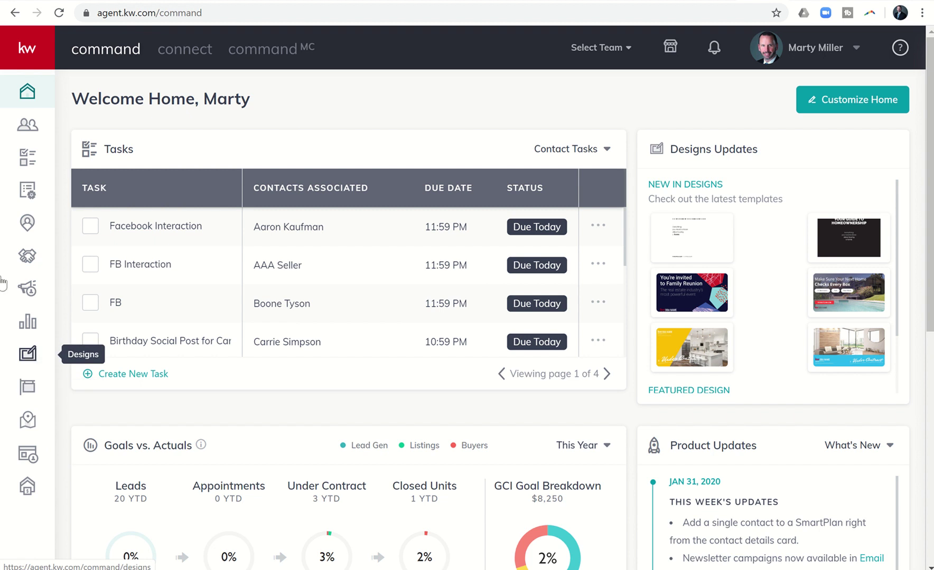
Step: Create a Social Ad campaign named 'Test' with the Advertise Listing goal on Facebook
click(29, 289)
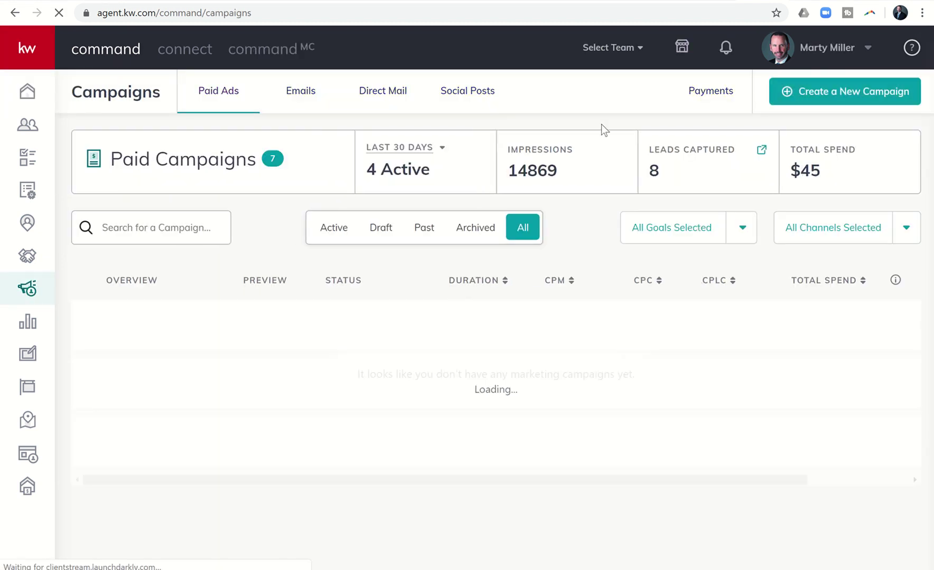
click(842, 102)
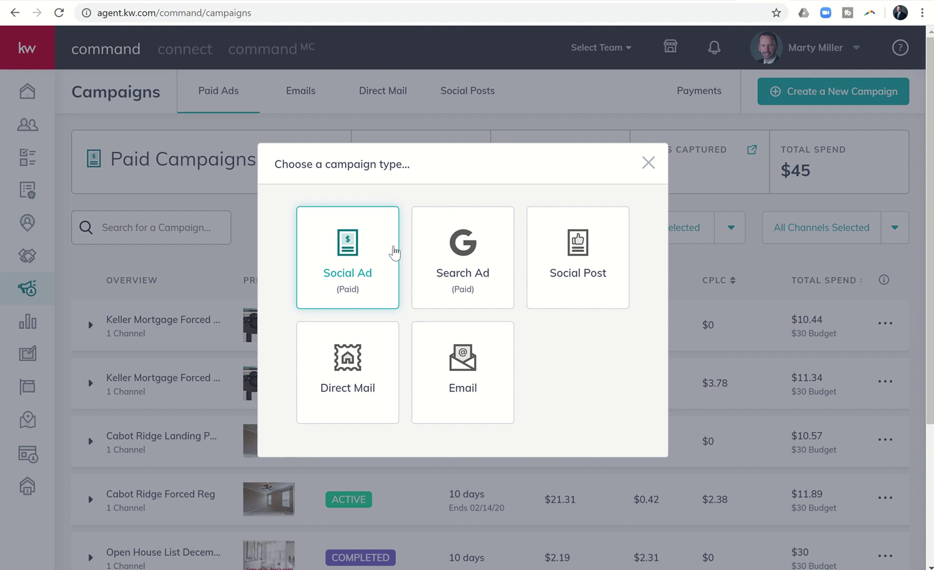
click(352, 257)
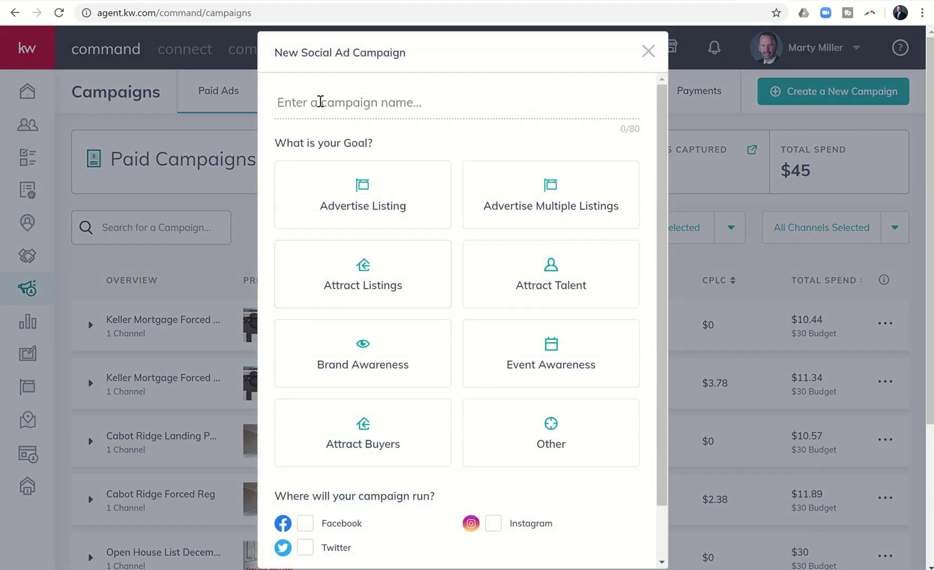
click(324, 96)
text(Test)
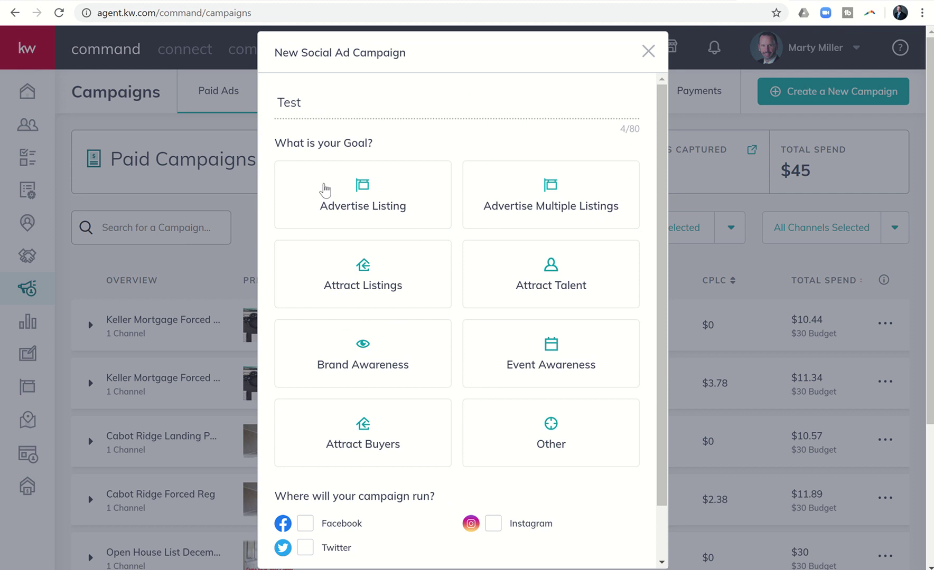
click(322, 187)
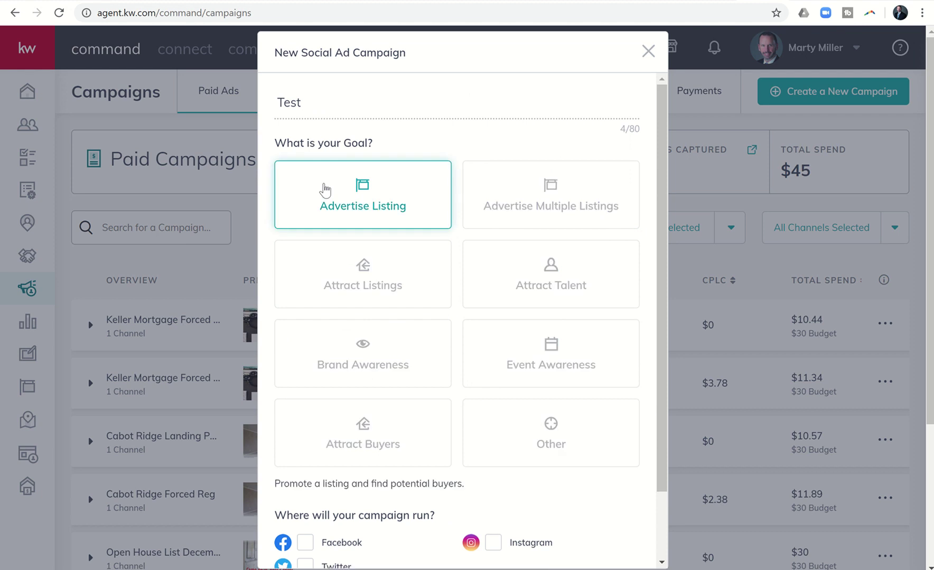
click(306, 543)
scroll(386, 417, down, 2)
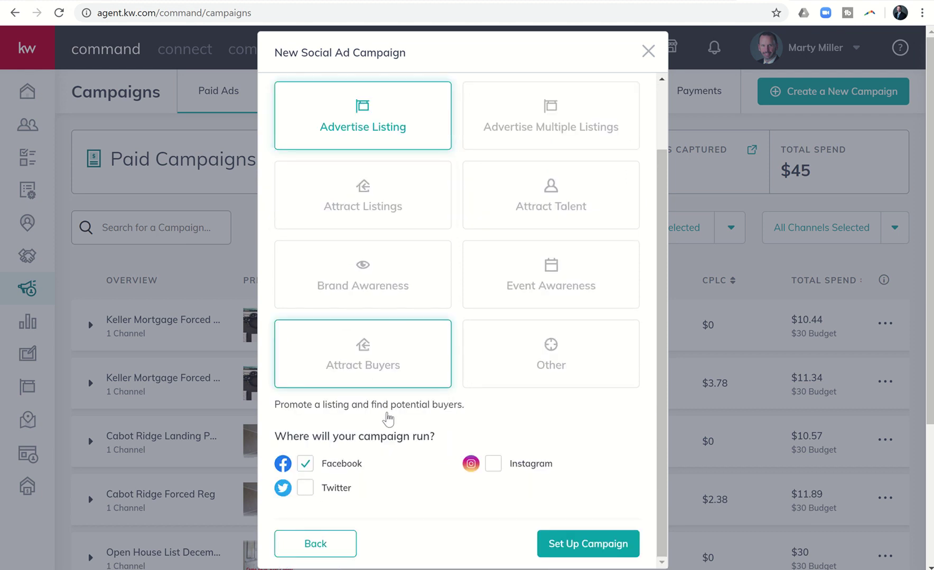
click(561, 549)
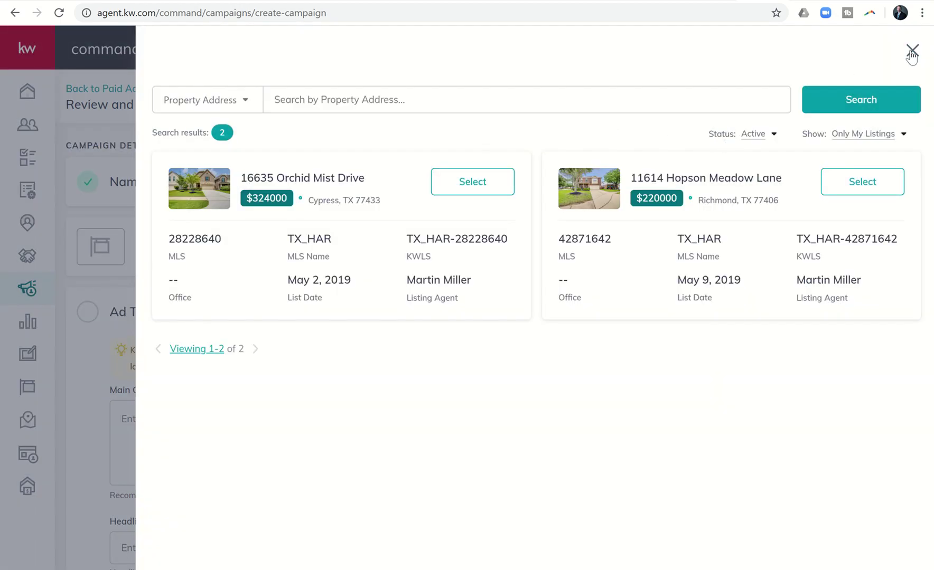
Step: Dismiss the listing search without choosing a listing and collapse the Ad Text section
click(912, 53)
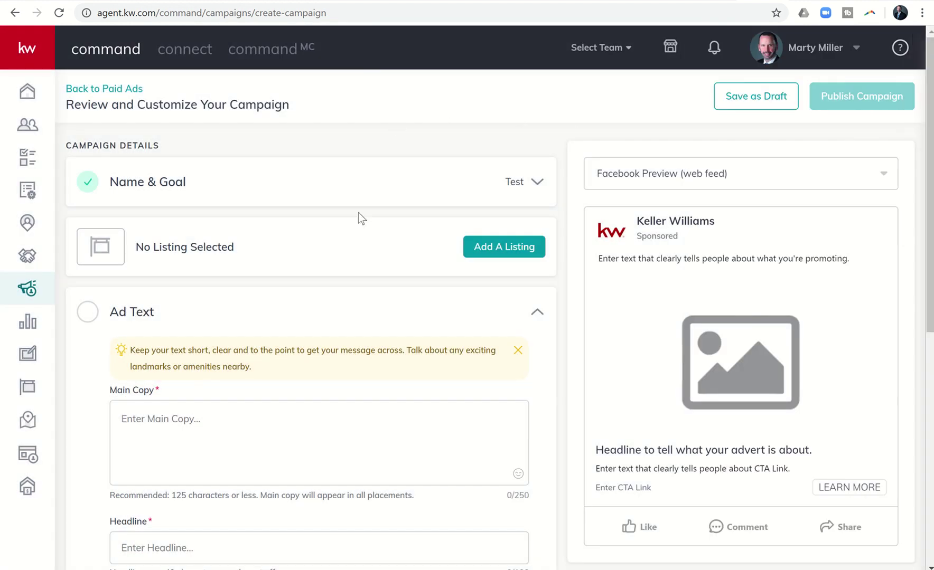
scroll(340, 291, down, 2)
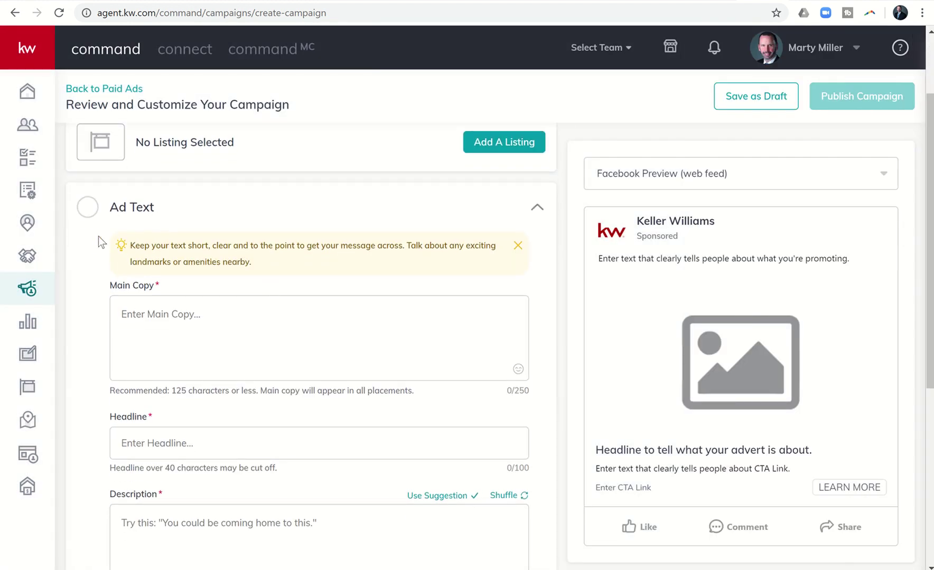
click(536, 207)
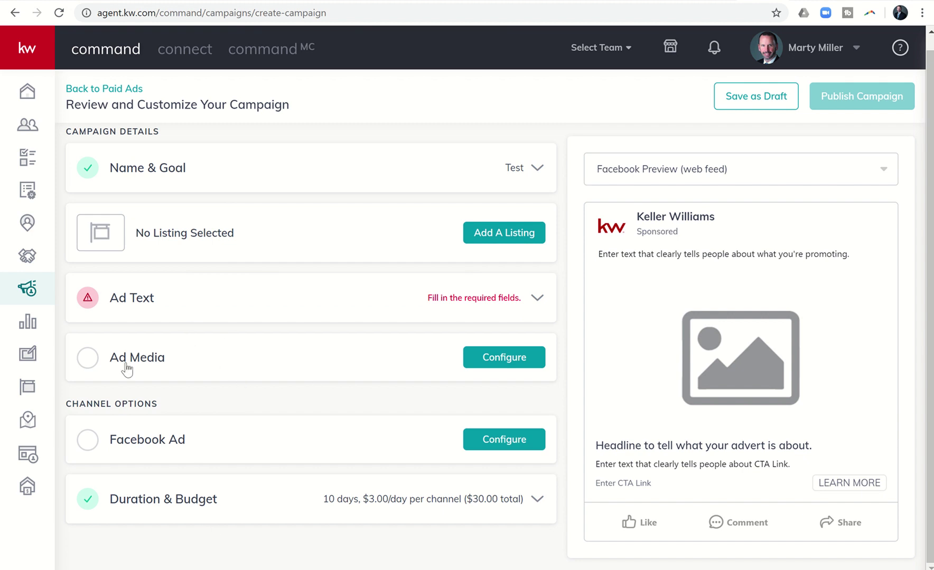
Step: Open Ad Media's Select Media dialog on the Add Images tab with Choose from Designs
click(479, 365)
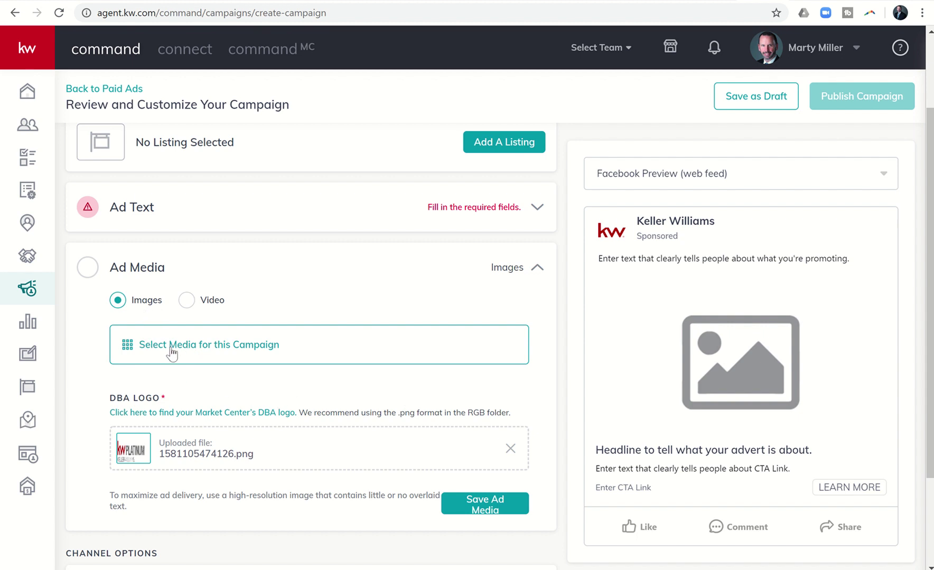
click(221, 349)
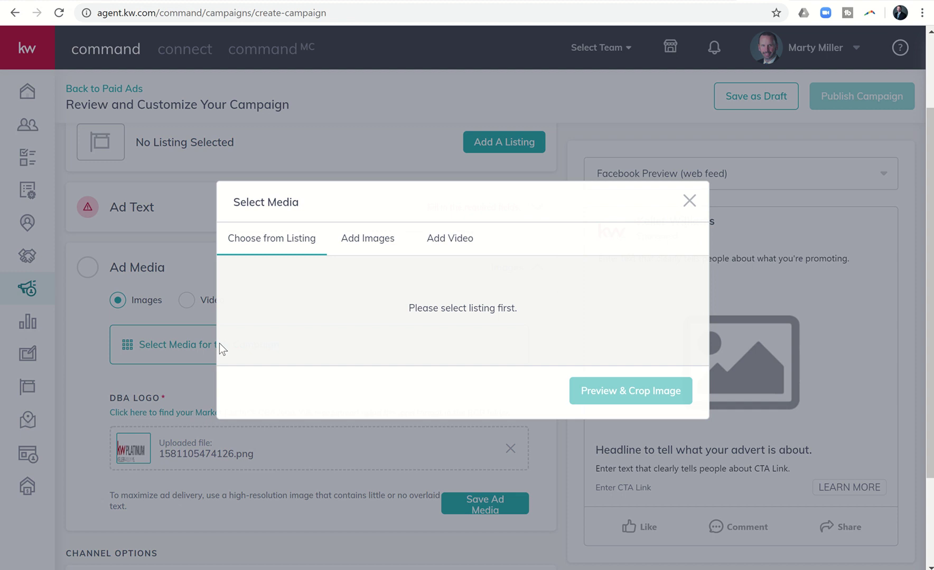
click(378, 245)
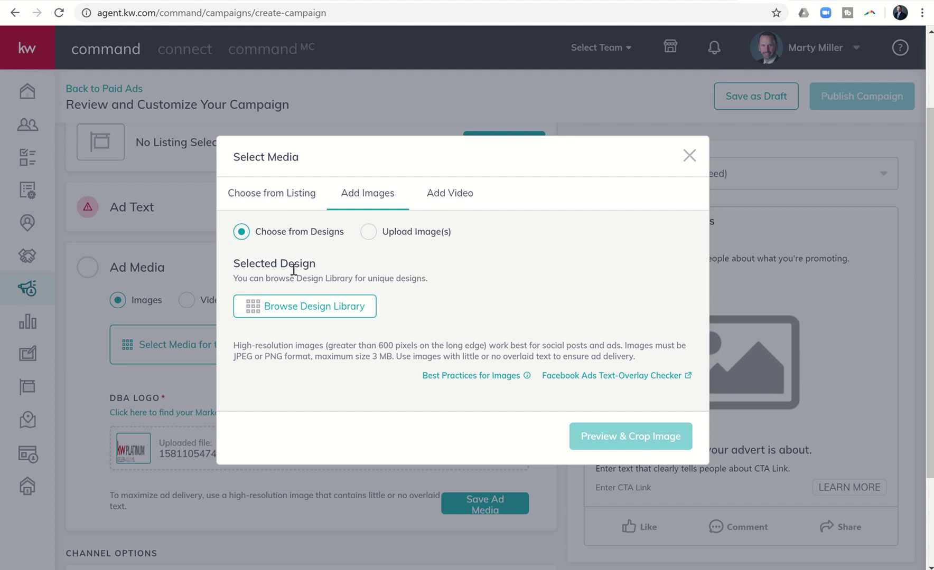
Step: Select the 05_OH_FB open-house template from the Design Library as a 1200 x 630 image
click(300, 312)
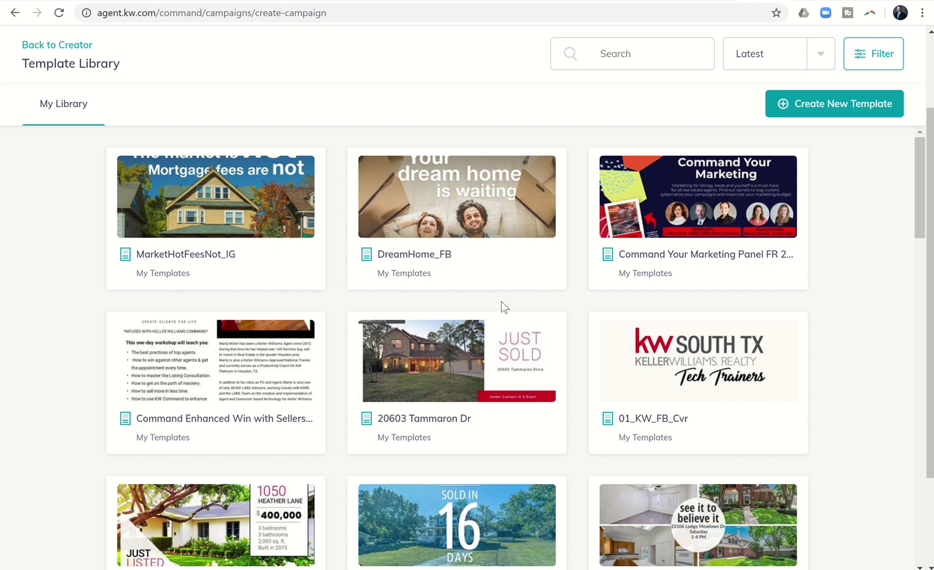
scroll(501, 302, down, 2)
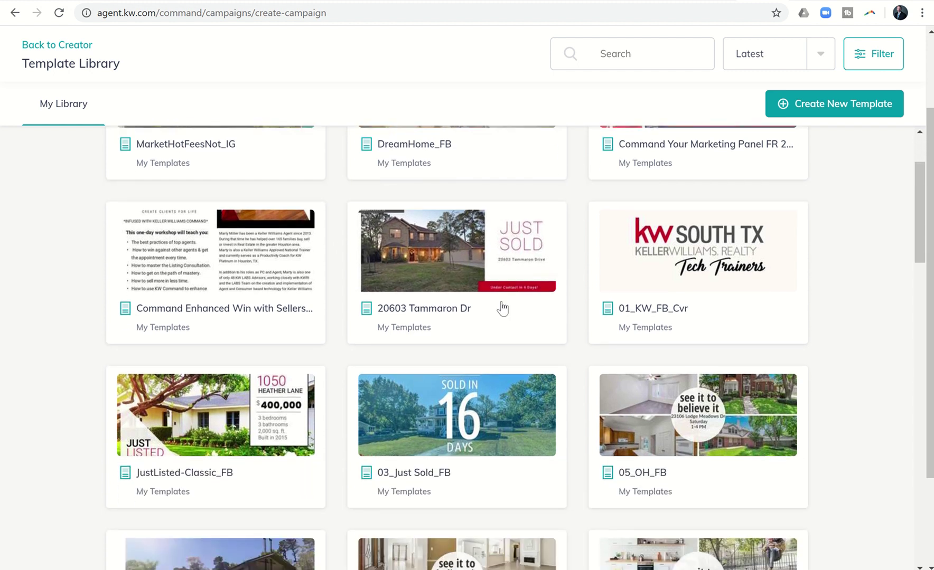
scroll(501, 309, down, 2)
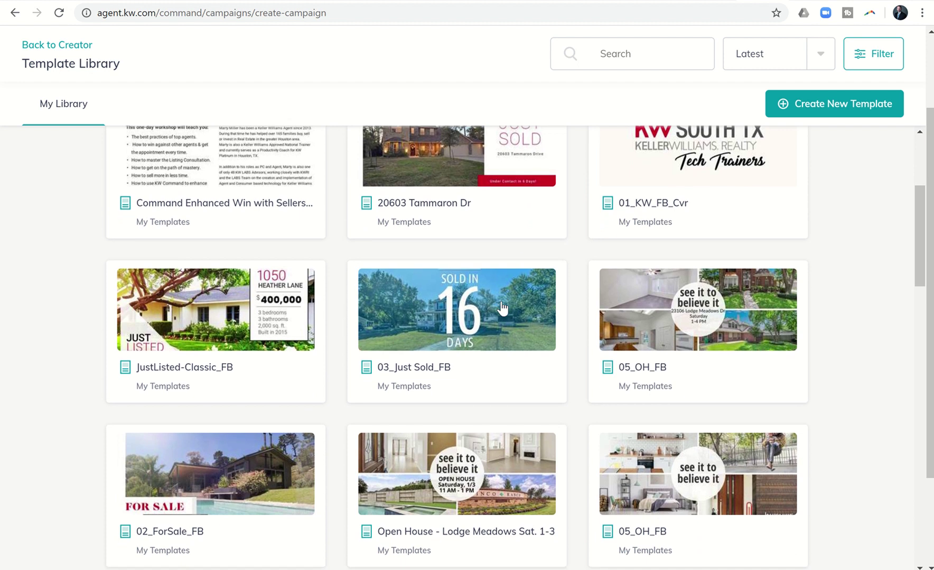
scroll(502, 308, down, 1)
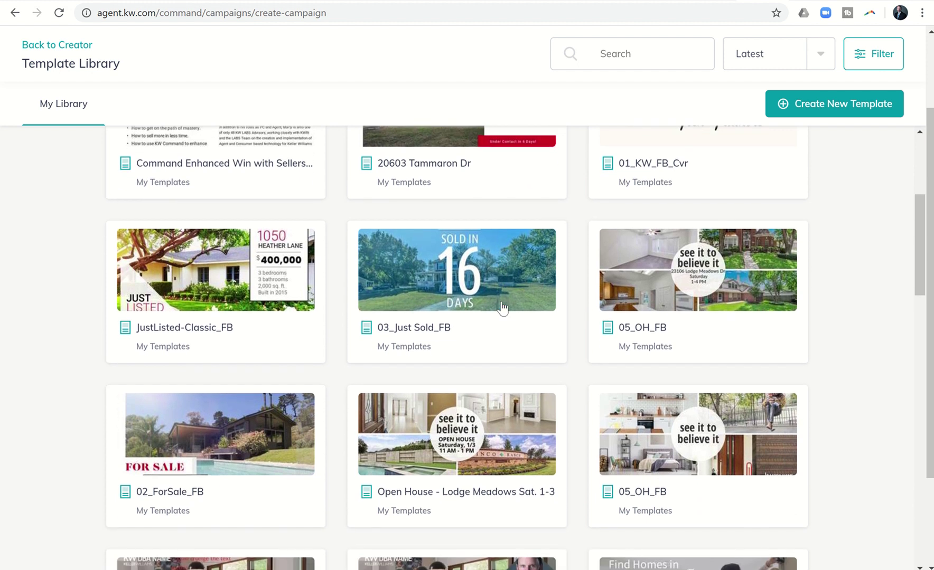
click(704, 281)
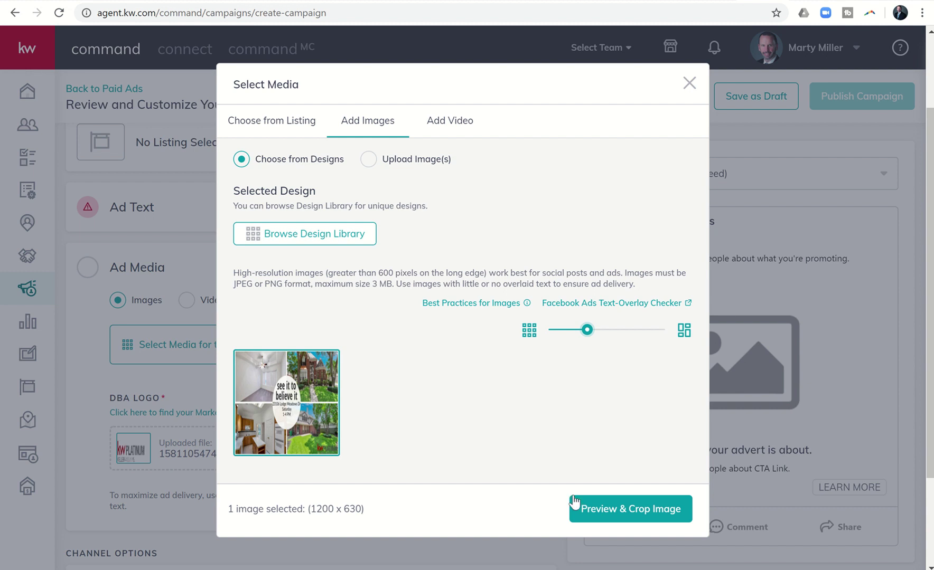
Step: Preview and crop the open-house collage, then save it as the first ad image
click(586, 512)
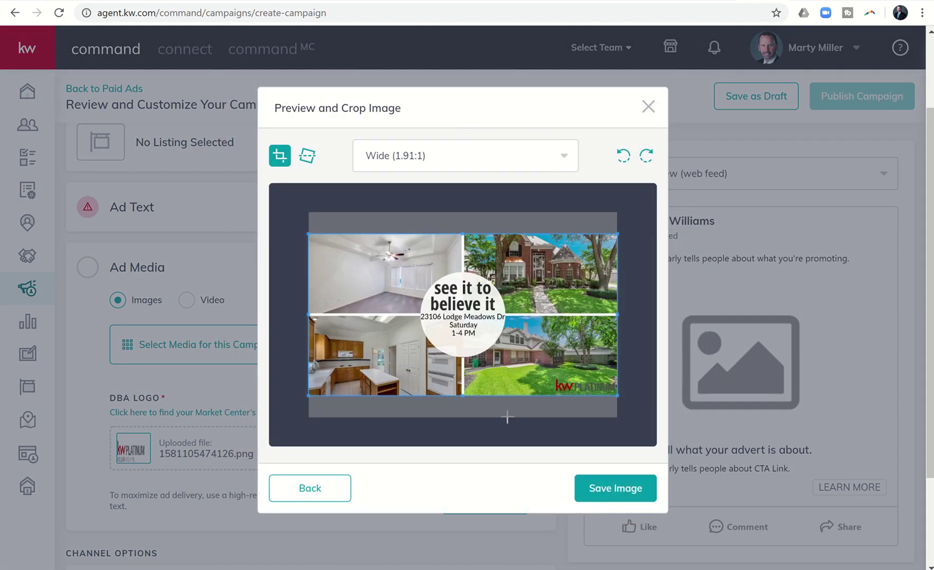
click(600, 493)
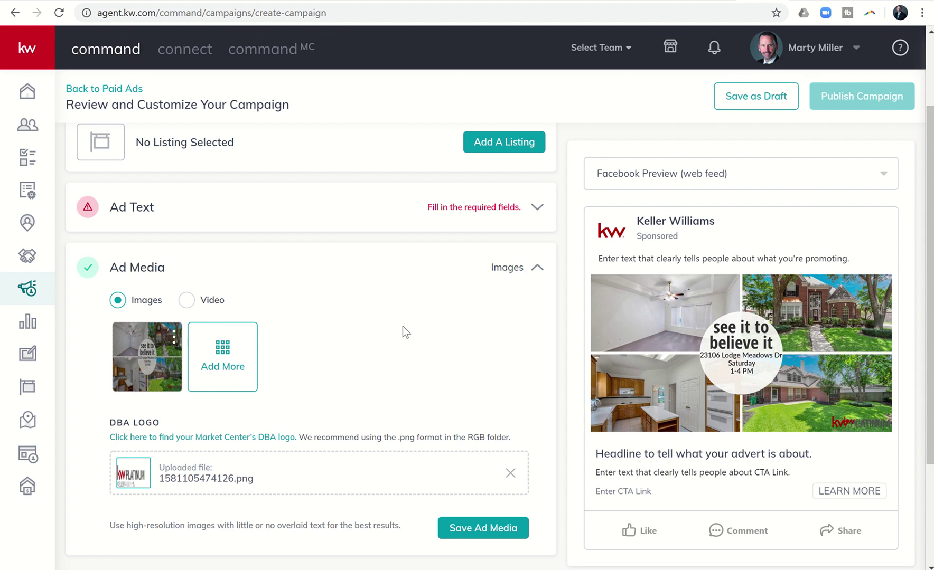
Step: Add another image from designs, picking JustListed-Classic_FB in the Design Library
click(223, 355)
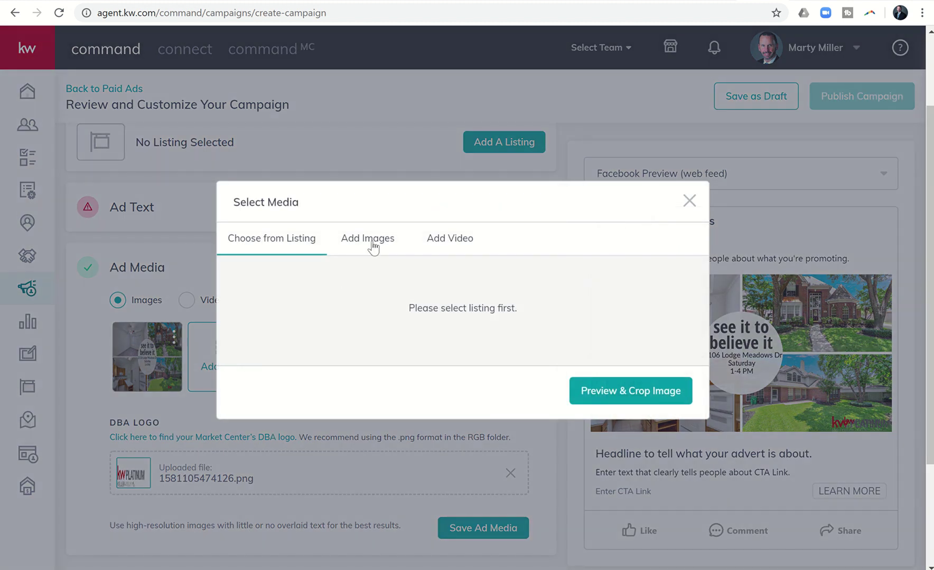
click(370, 242)
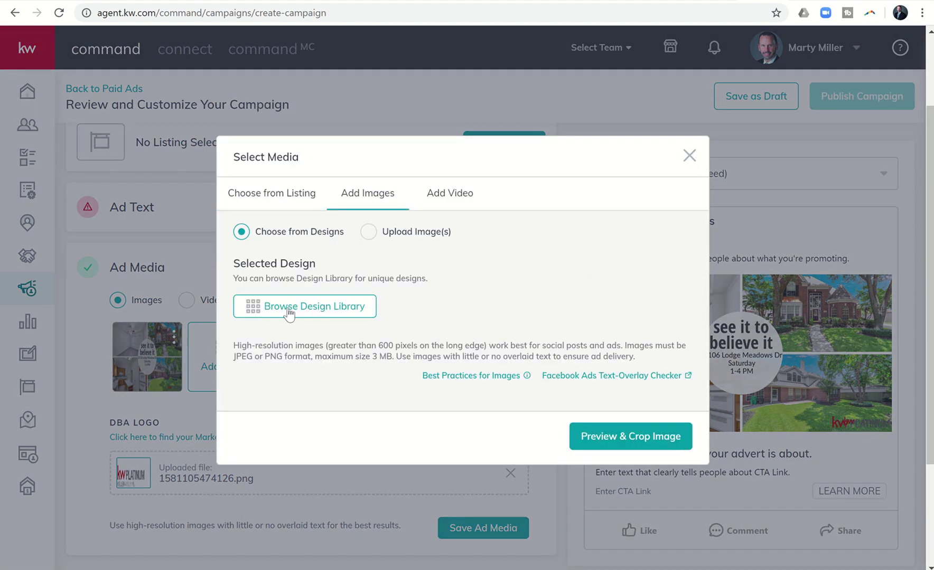
click(310, 312)
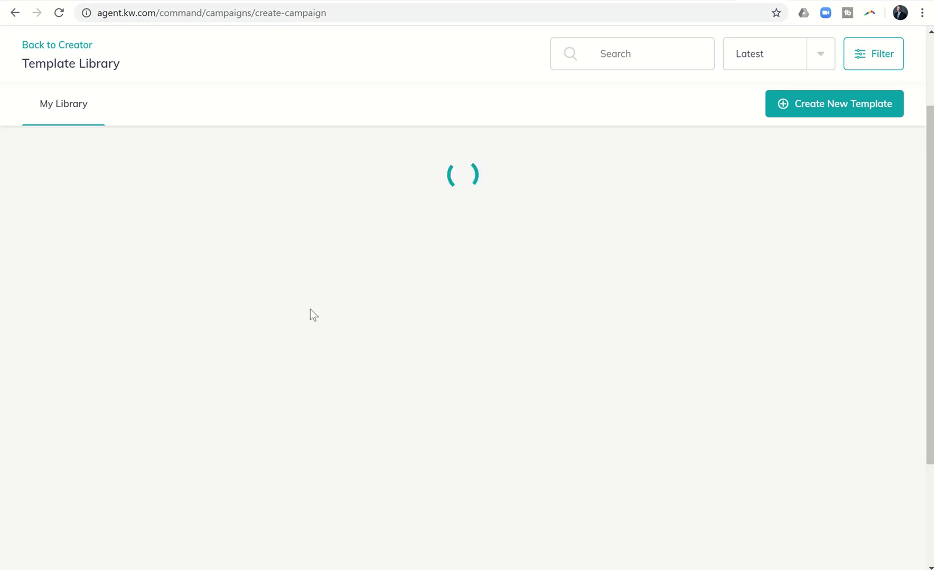
scroll(243, 373, down, 4)
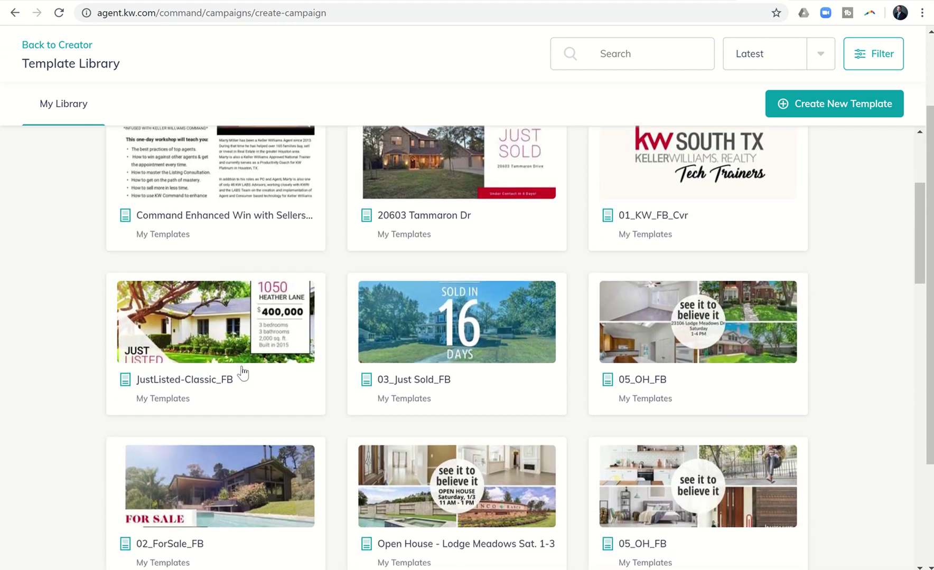
scroll(243, 373, down, 1)
click(206, 293)
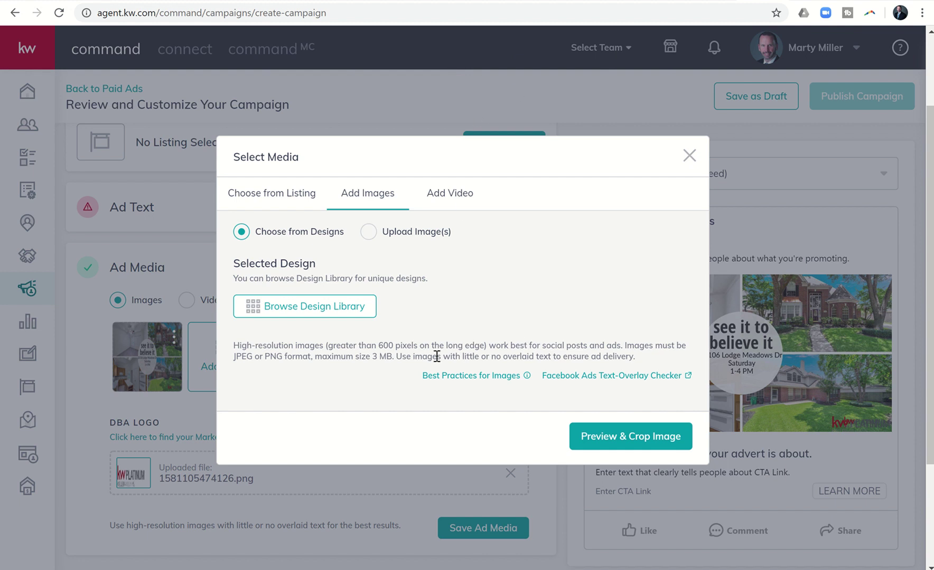
Step: Load the JustListed-Classic_FB design into Preview and Crop Image at Wide (1.91:1)
click(341, 312)
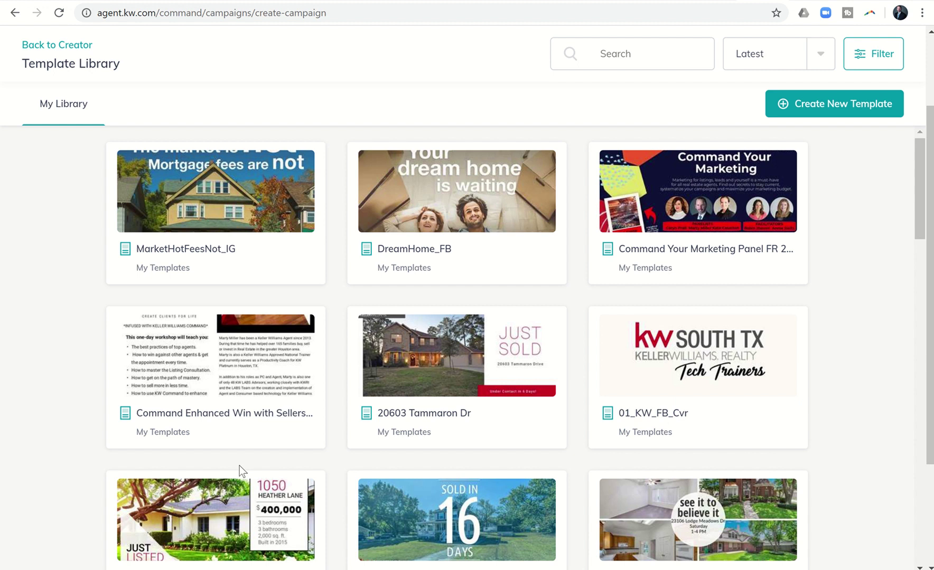
scroll(240, 467, down, 2)
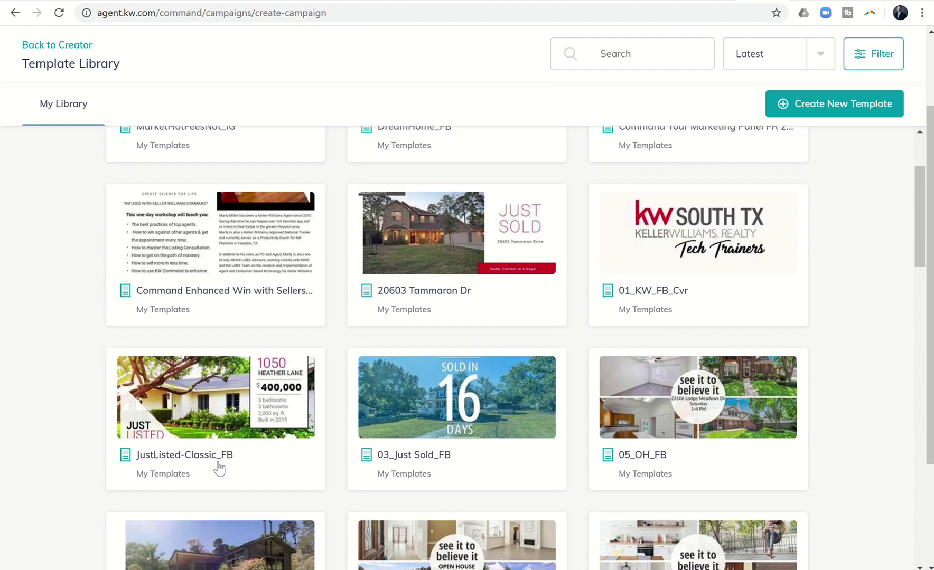
click(234, 414)
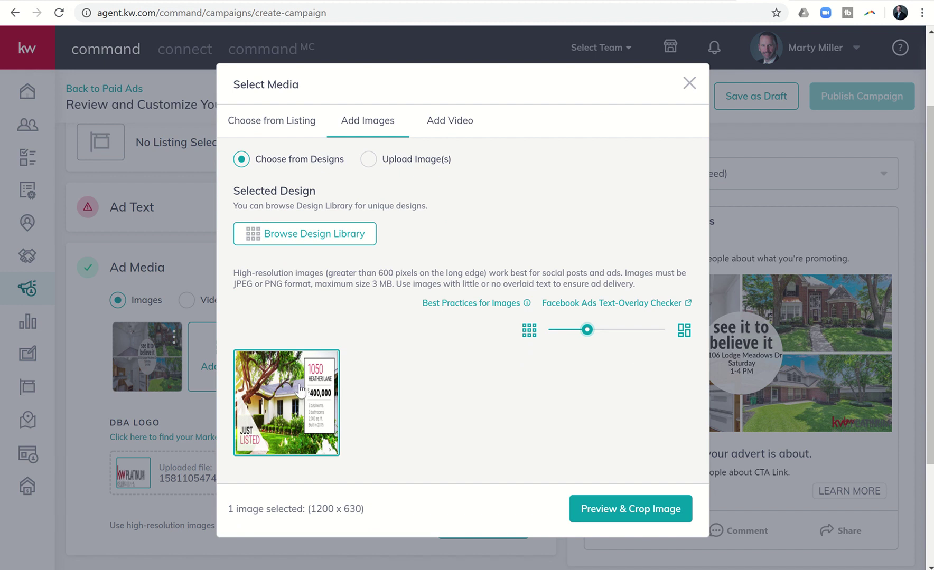
click(581, 504)
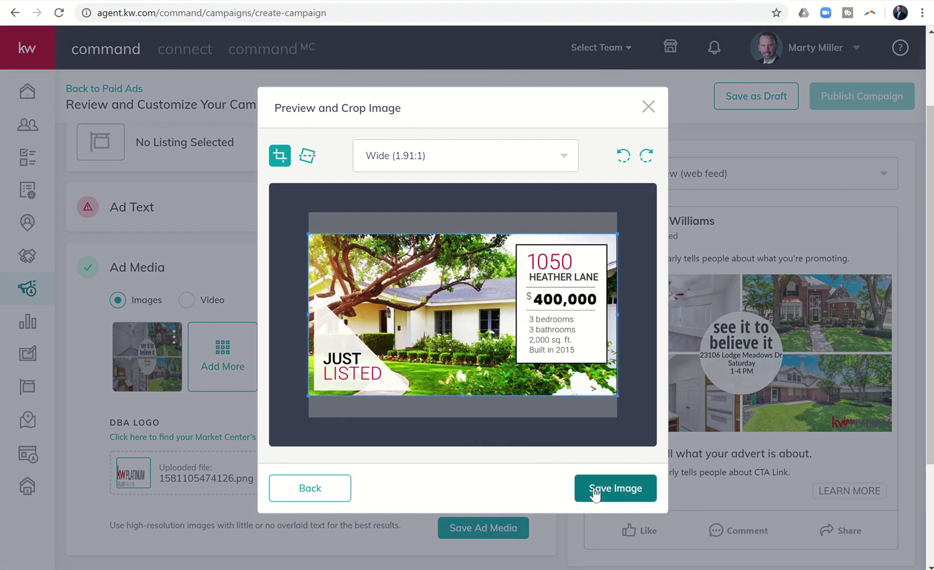
Step: Save the Just Listed design as the second ad image, making the Facebook preview a carousel
click(594, 490)
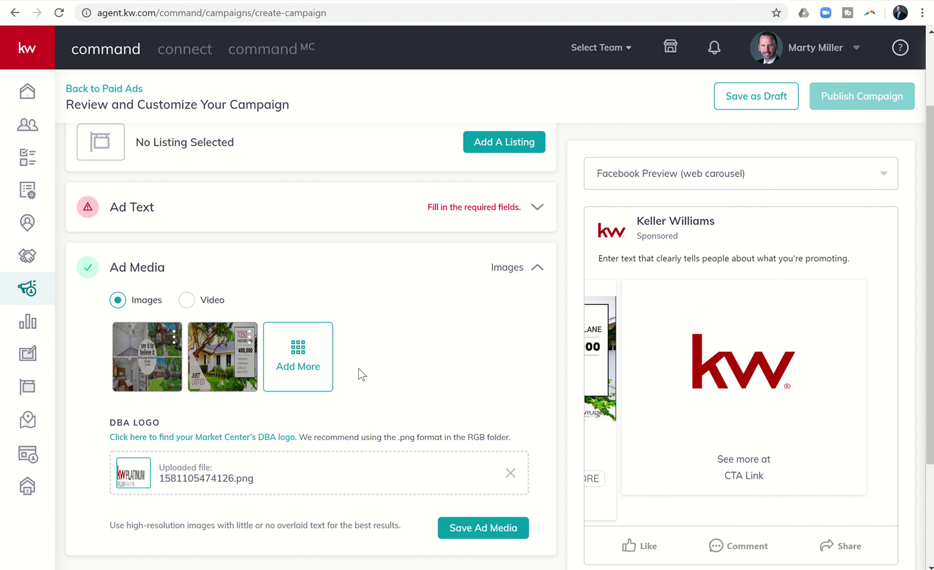
mouse_move(244, 317)
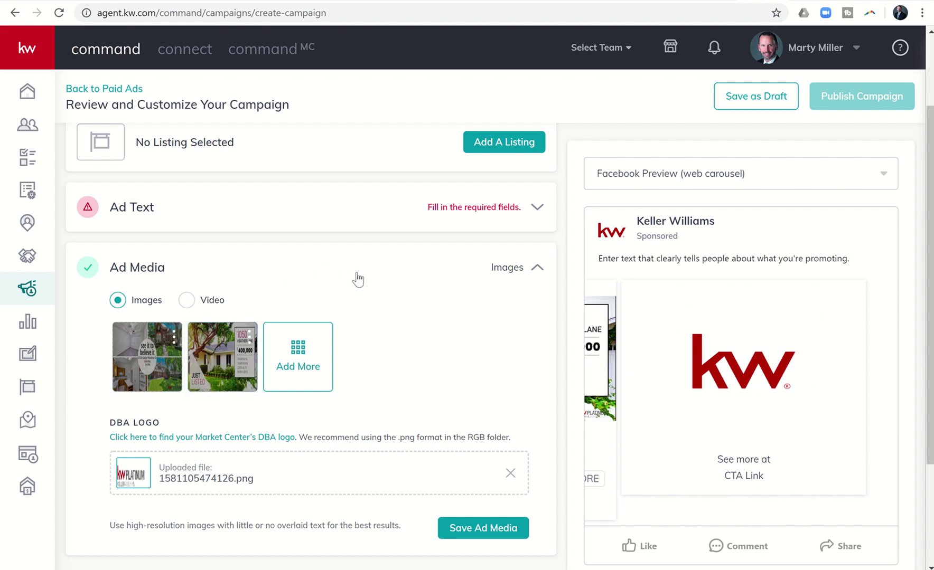